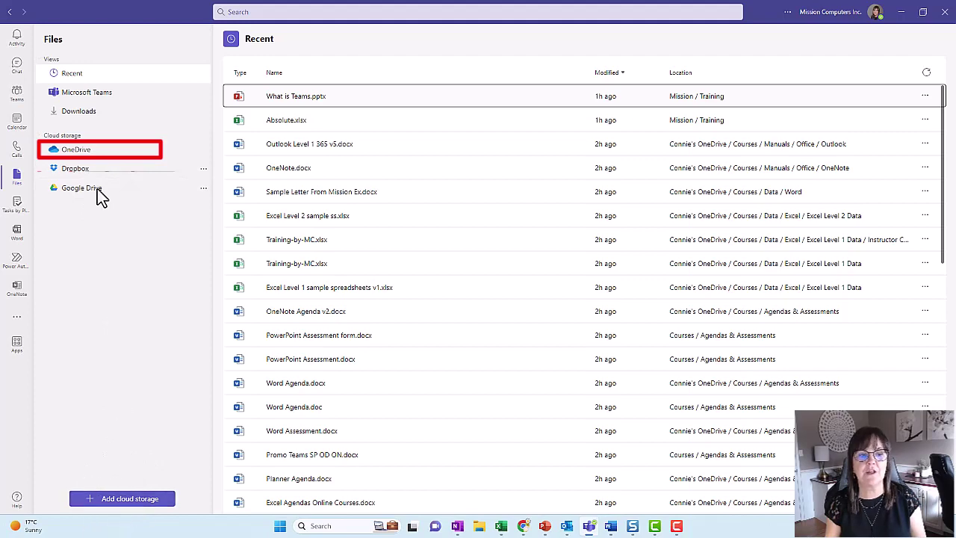
Show the OneDrive root folders, Attachments through Visio Data Visualizer, in Teams Files.
click(79, 157)
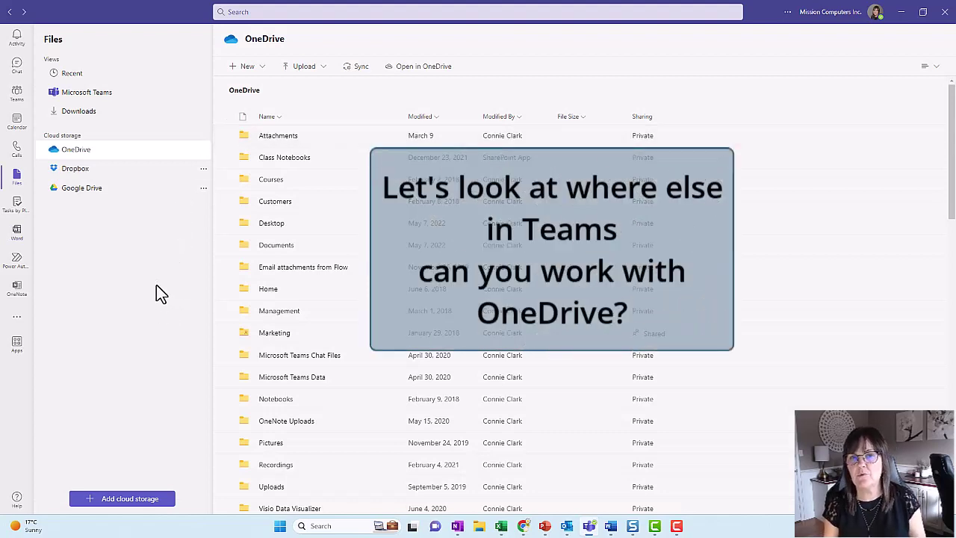
Add a OneDrive shortcut to the Performance Management channel's Performance Mgt library.
click(16, 93)
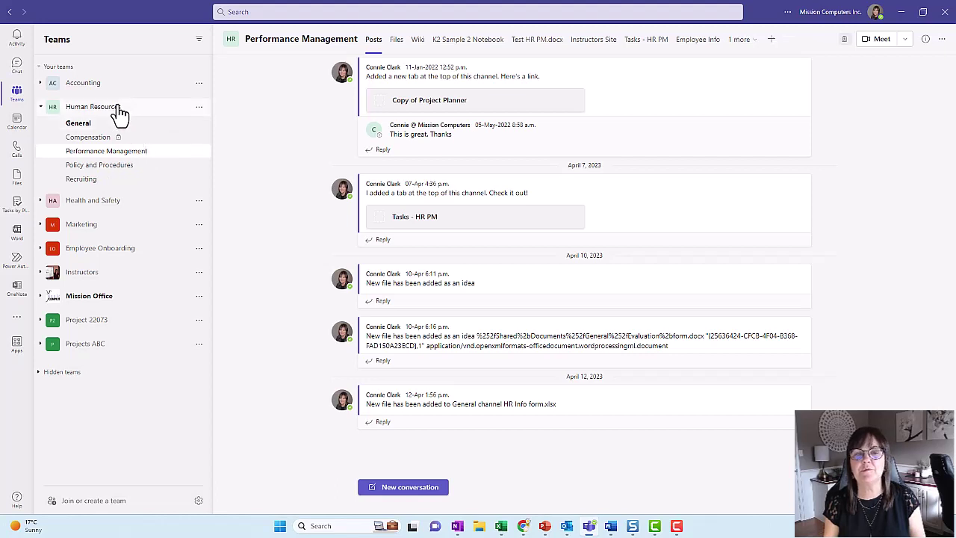
click(396, 42)
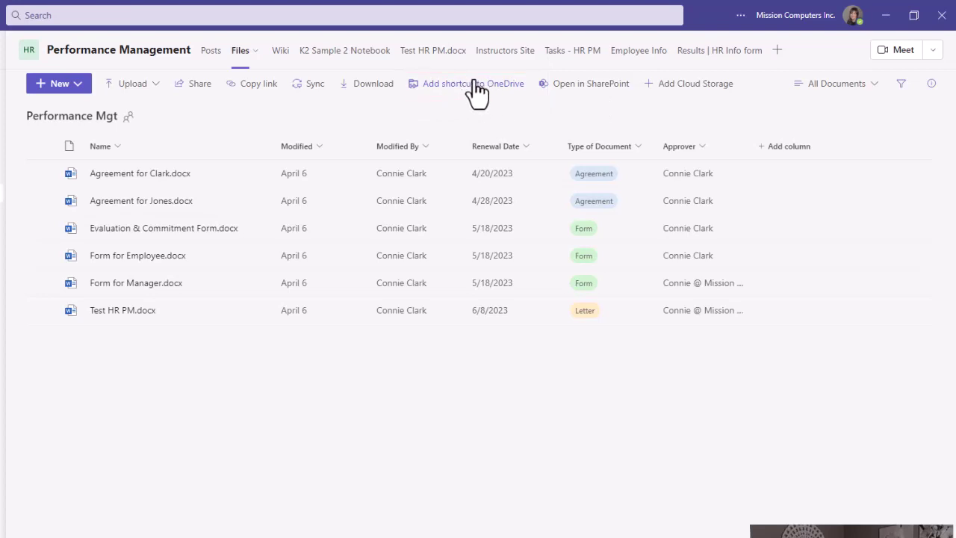
click(471, 86)
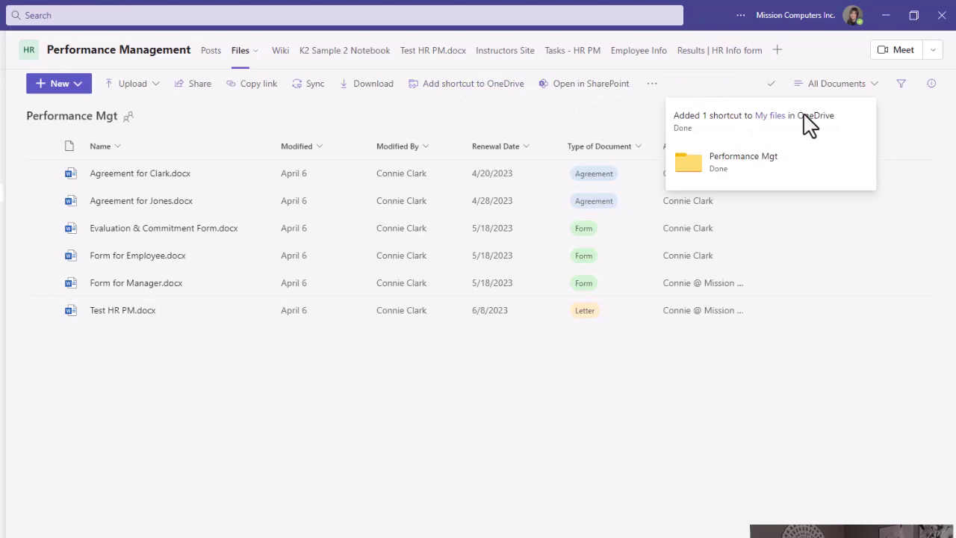
Browse My files in the browser and view the Performance Mgt shortcut's six documents.
click(769, 118)
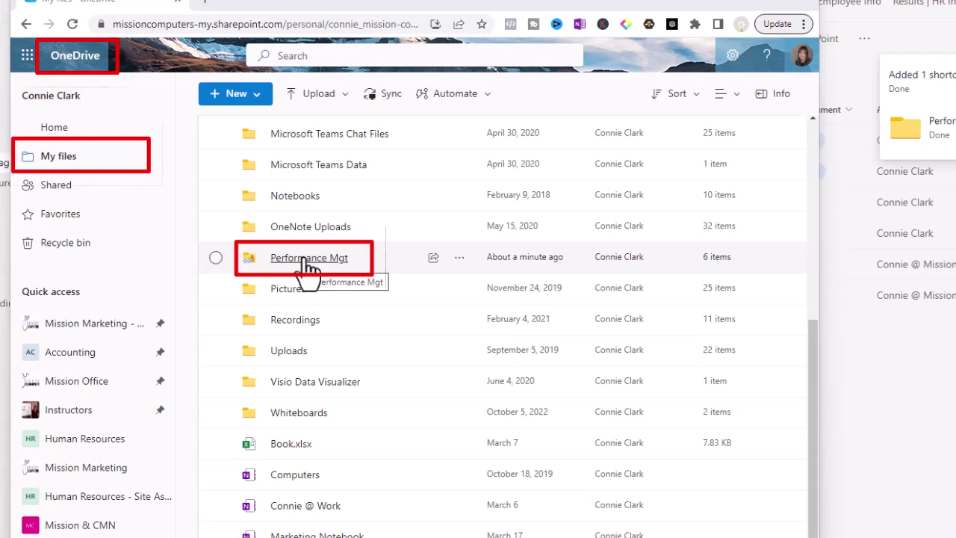
click(322, 262)
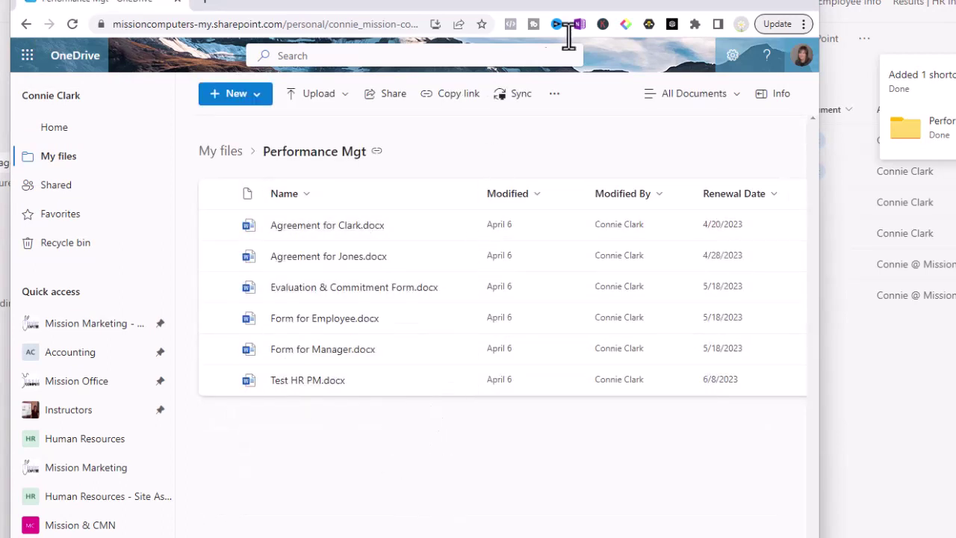
mouse_move(573, 3)
mouse_down()
mouse_move(806, 7)
mouse_move(955, 30)
mouse_up()
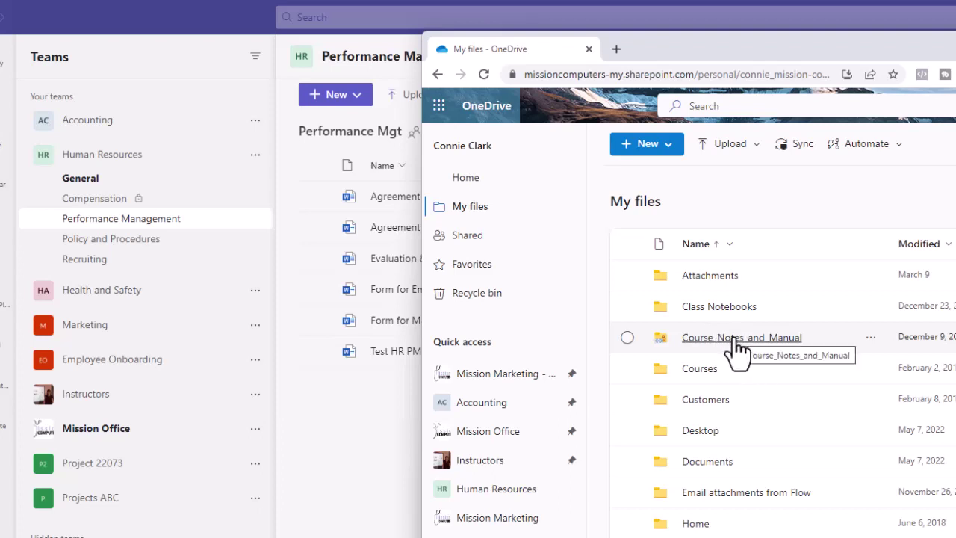
Sort the My files folders by name, Attachments through Management.
click(710, 240)
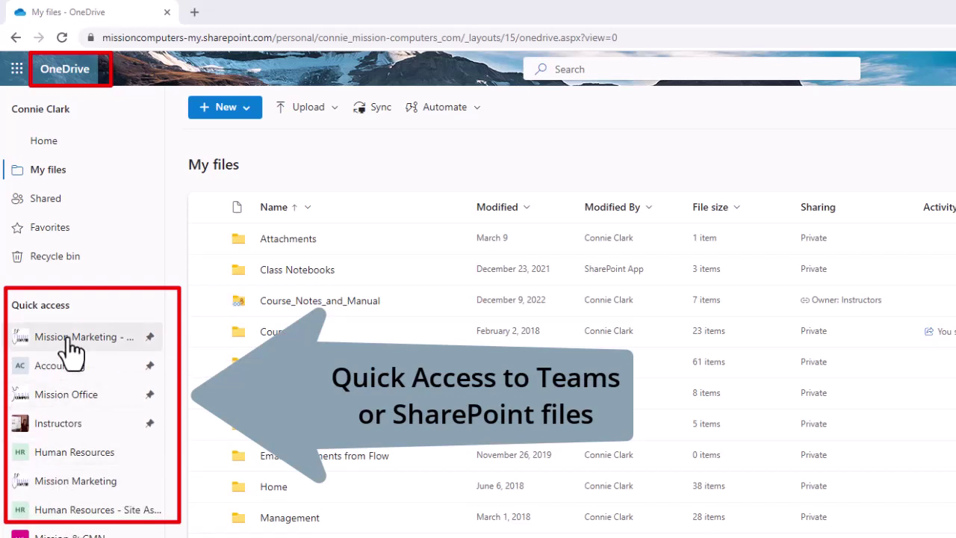
Open the Instructors Documents library from Quick access, plus its SharePoint site in another tab.
click(89, 423)
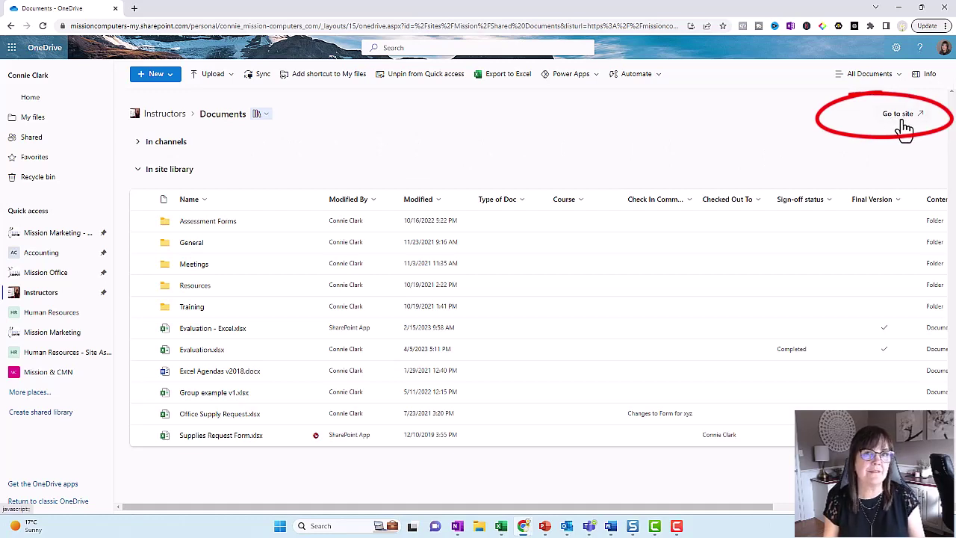
click(901, 121)
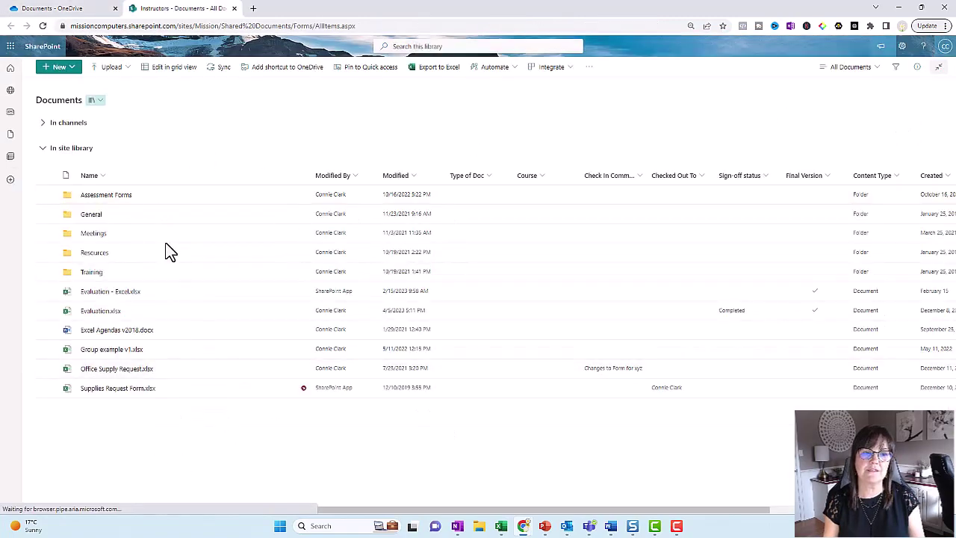
click(78, 9)
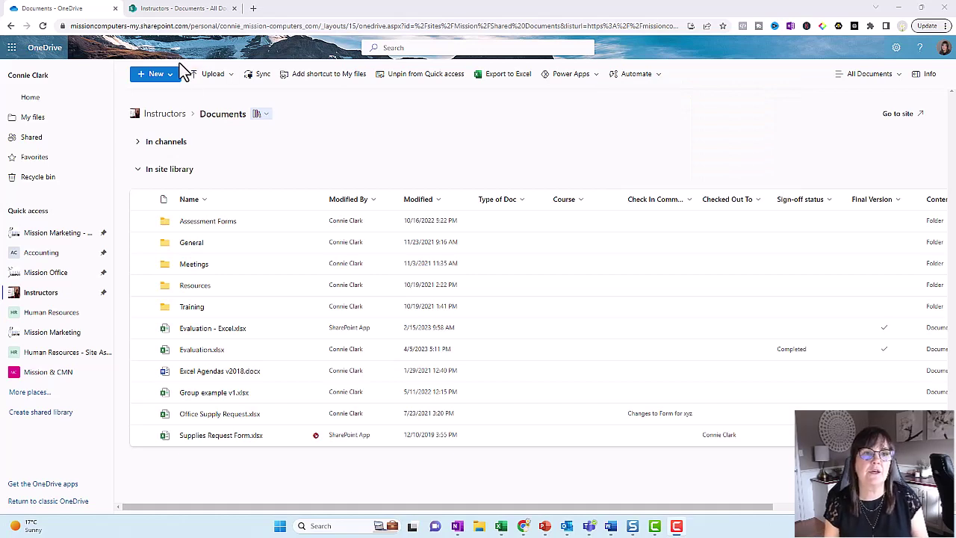
View the New menu's item types in the Instructors library.
click(156, 74)
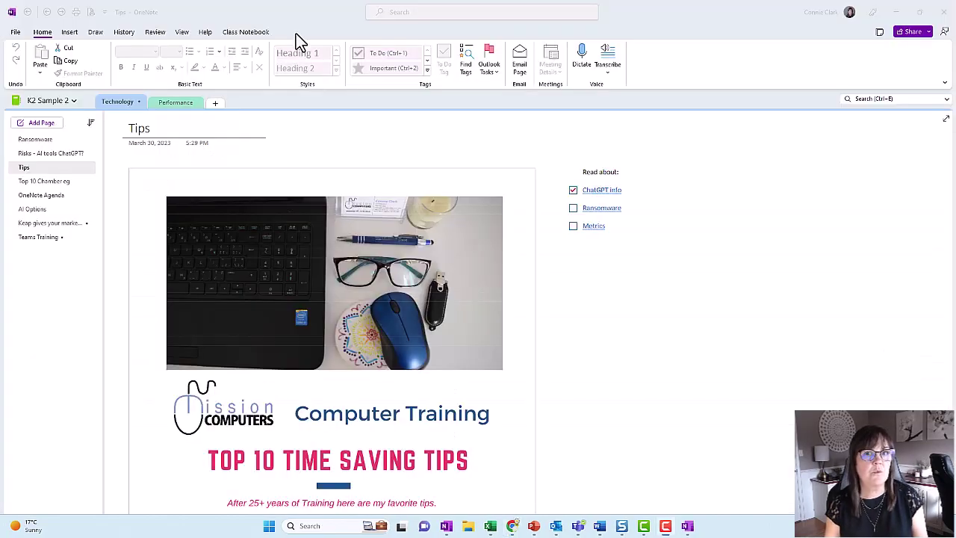
Start a new OneNote notebook and list recent OneDrive - Mission Computers Inc. folders.
click(16, 34)
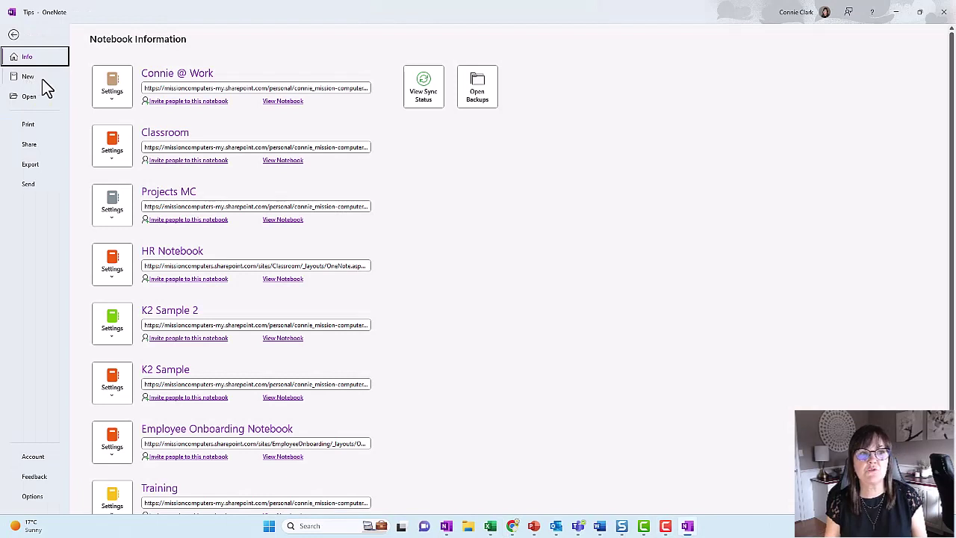
click(31, 78)
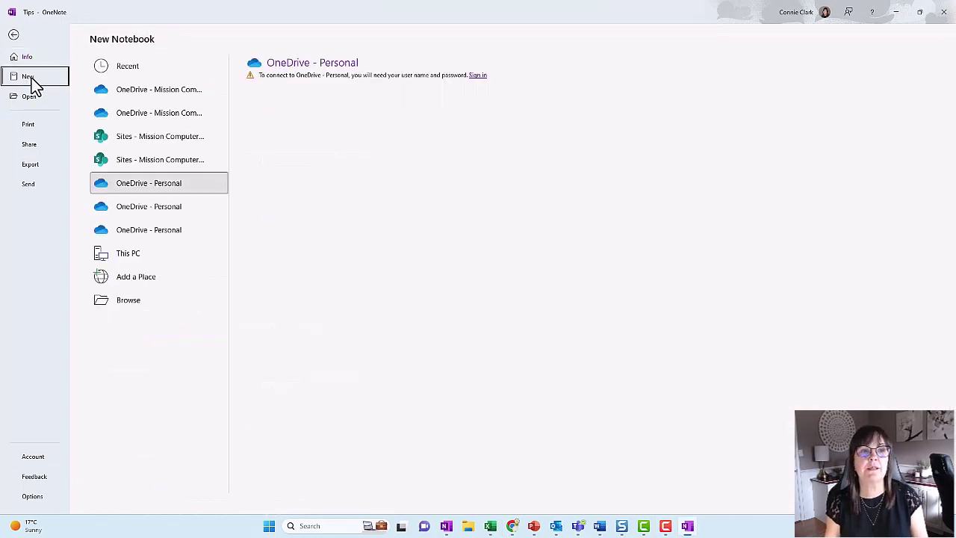
click(133, 95)
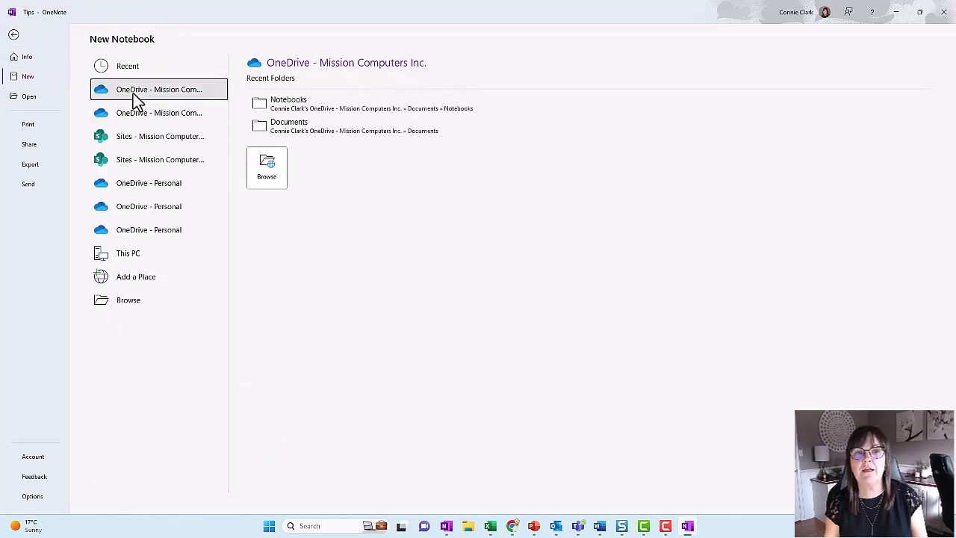